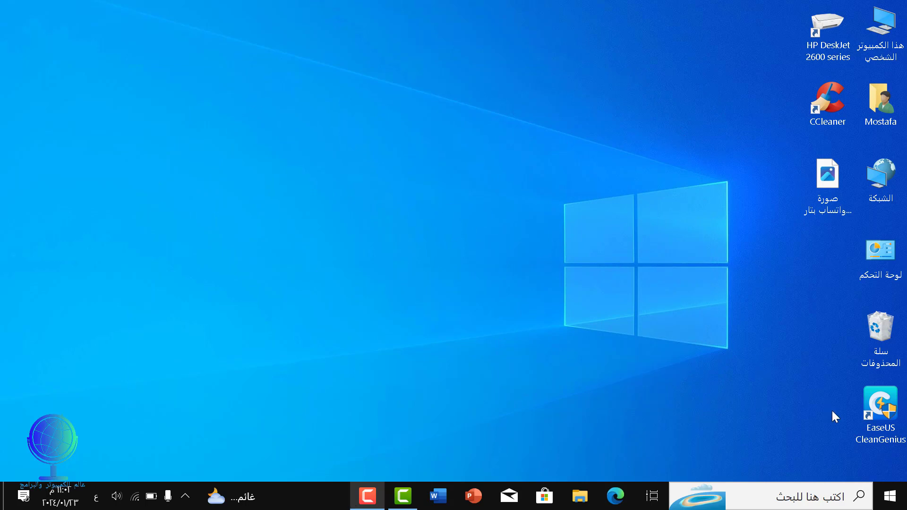
Step: Open Disk Management and maximize its window
right_click(893, 501)
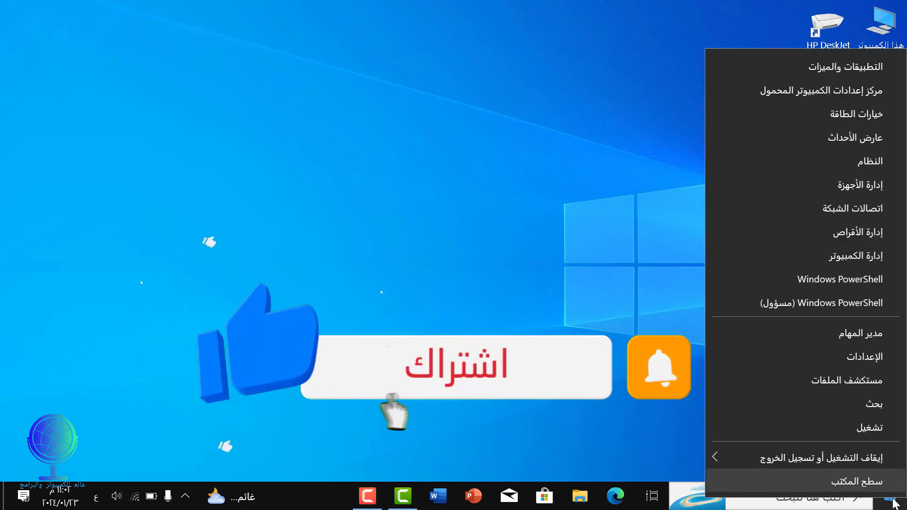
left_click(838, 237)
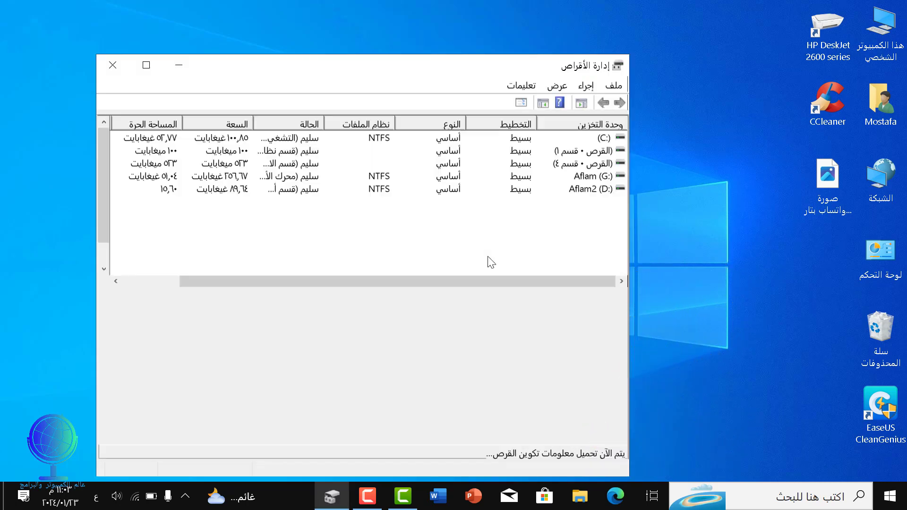
double_click(462, 70)
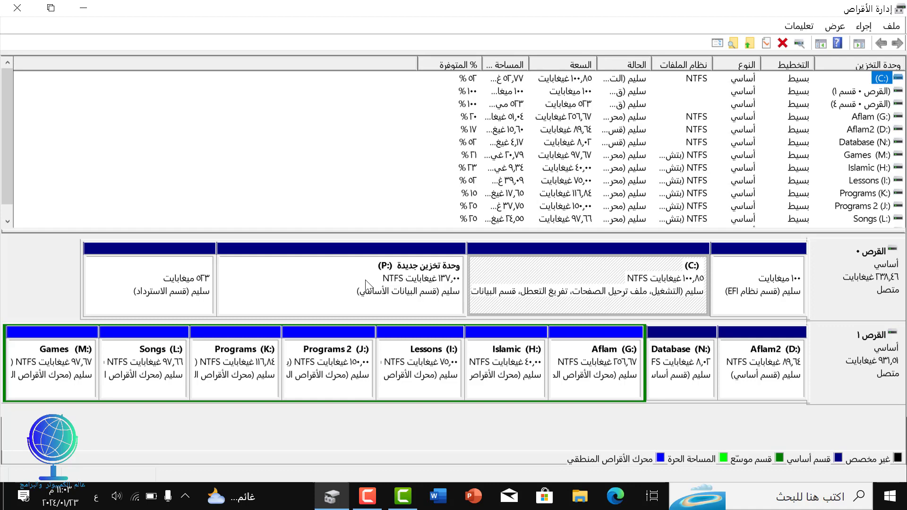
Step: Check the contents of volume P in This PC, close that window and return to Disk Management
left_click(86, 9)
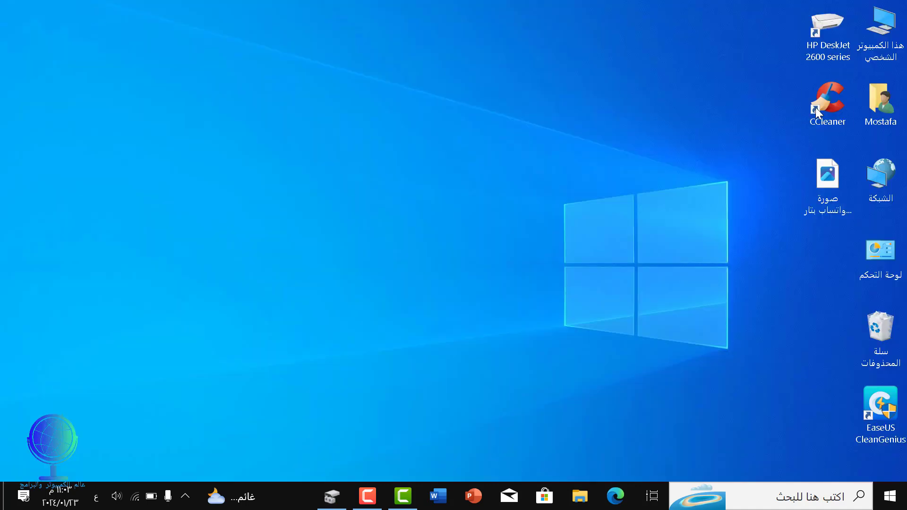
left_click(872, 41)
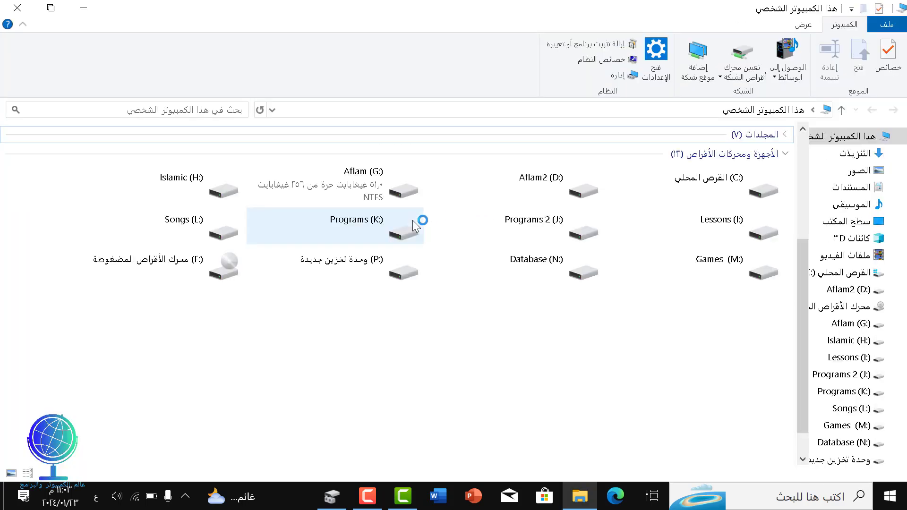
left_click(344, 265)
double_click(344, 265)
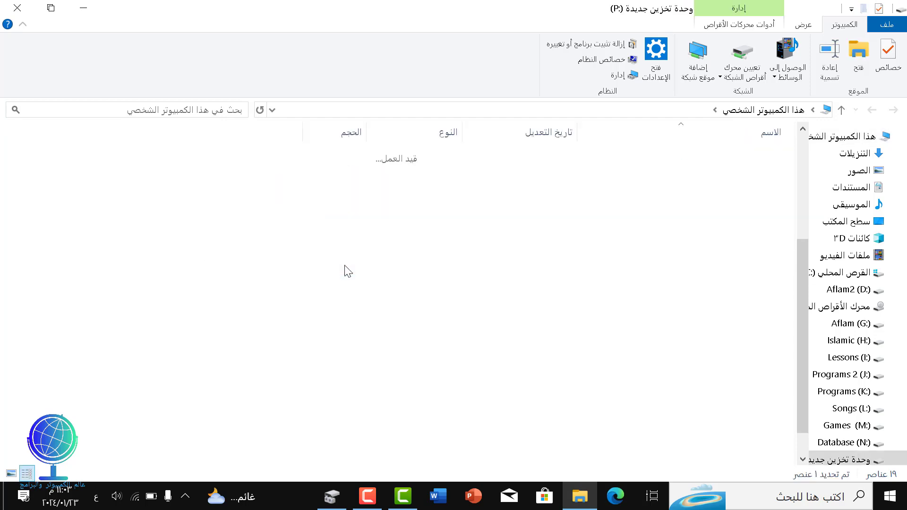
left_click(7, 6)
left_click(338, 496)
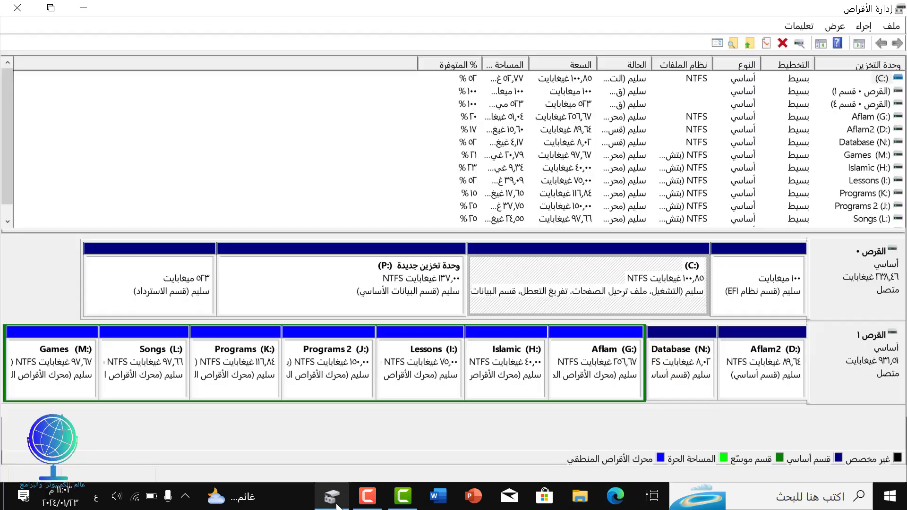
Step: Shrink volume P on Disk 0 by 60 GB
right_click(374, 283)
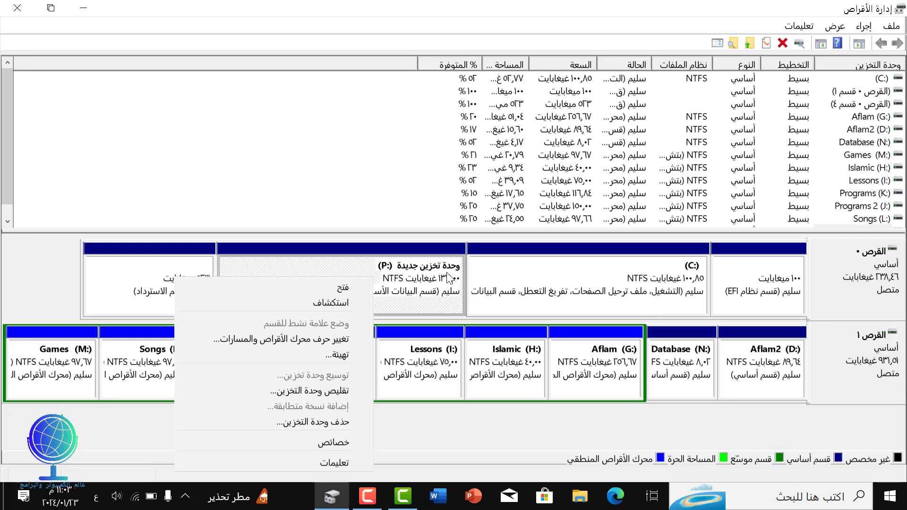
left_click(326, 392)
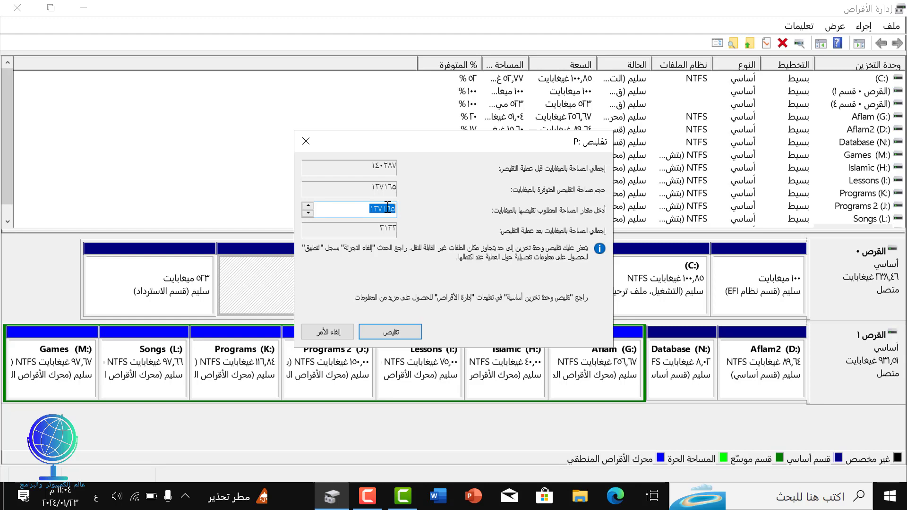
key("BackSpace")
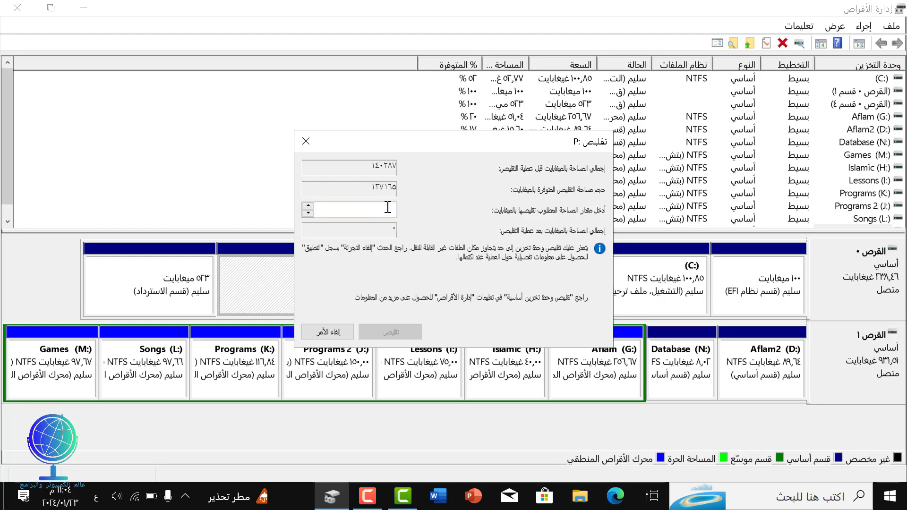
type("51")
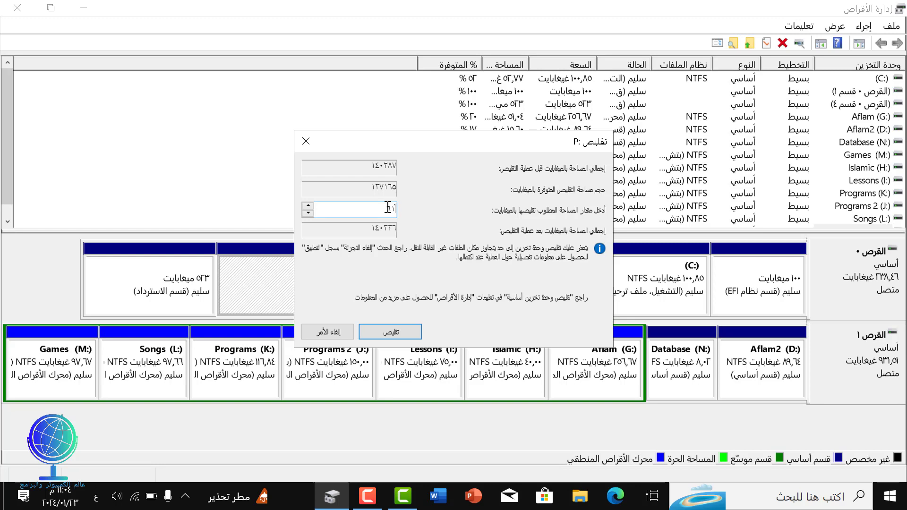
type("540")
left_click(389, 333)
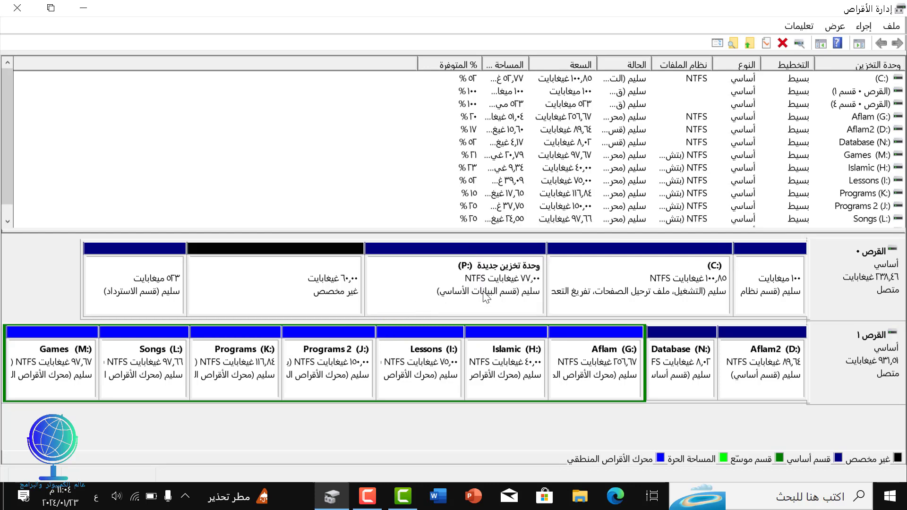
Step: Create a simple volume from the 60 GB of unallocated space on Disk 0, keeping the default size and NTFS quick format
right_click(302, 283)
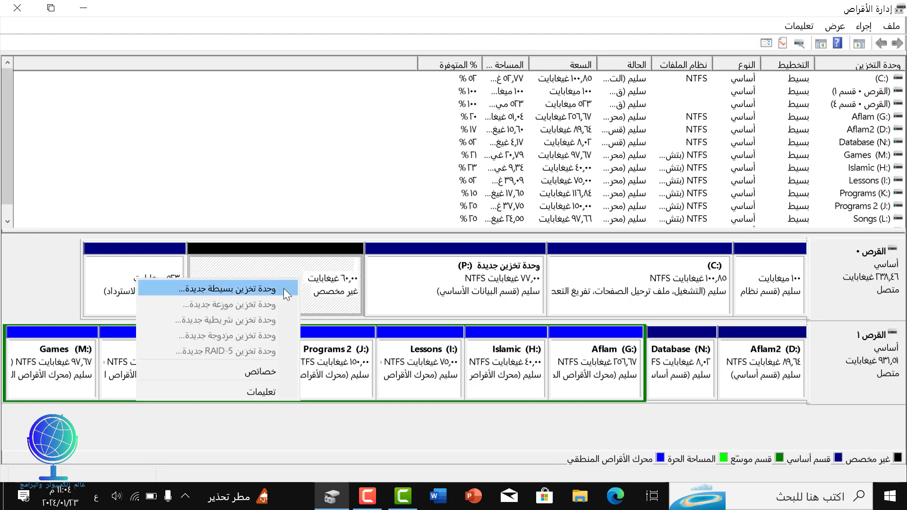
left_click(283, 289)
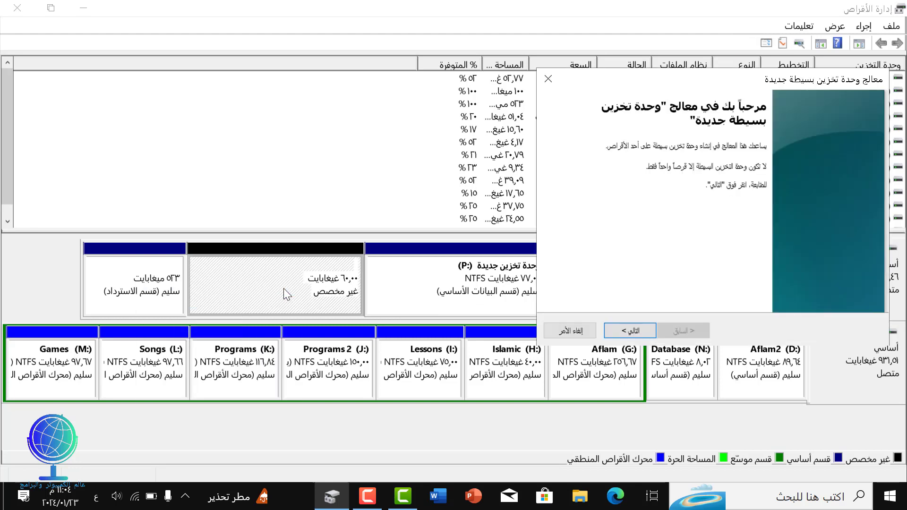
left_click(626, 333)
left_click(627, 333)
left_click(627, 333)
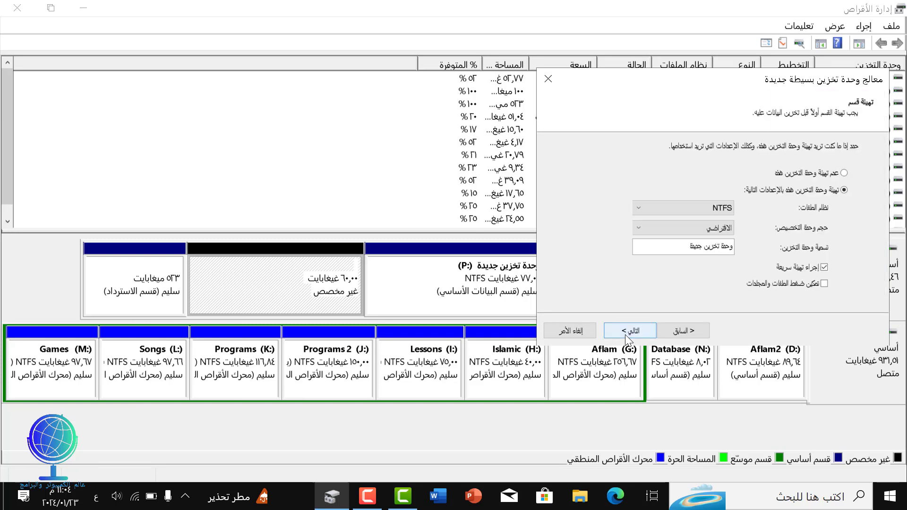
left_click(629, 331)
left_click(628, 331)
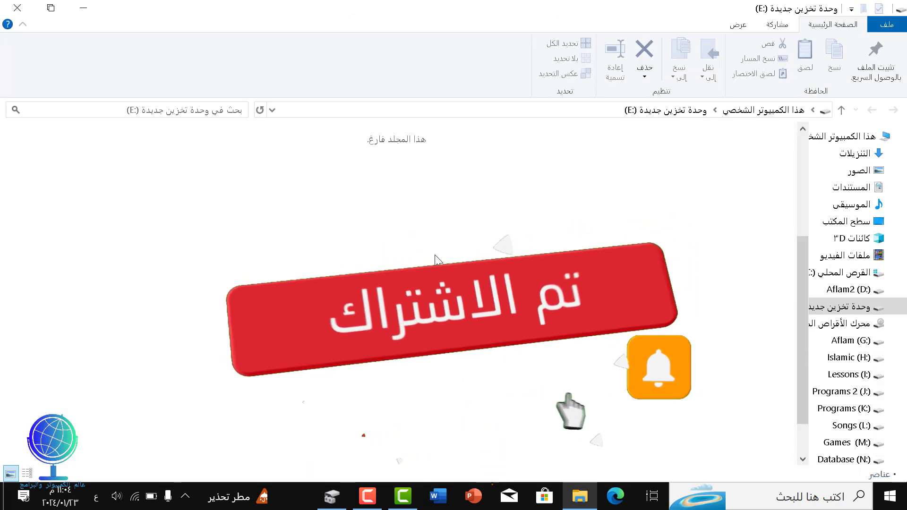
Step: Close the new volume's folder window and Disk Management, and show all drives in This PC
left_click(17, 7)
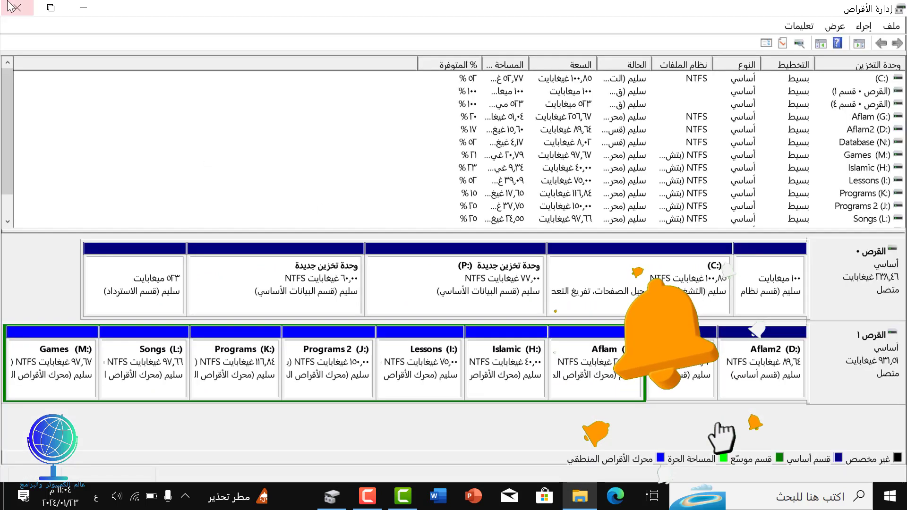
left_click(14, 7)
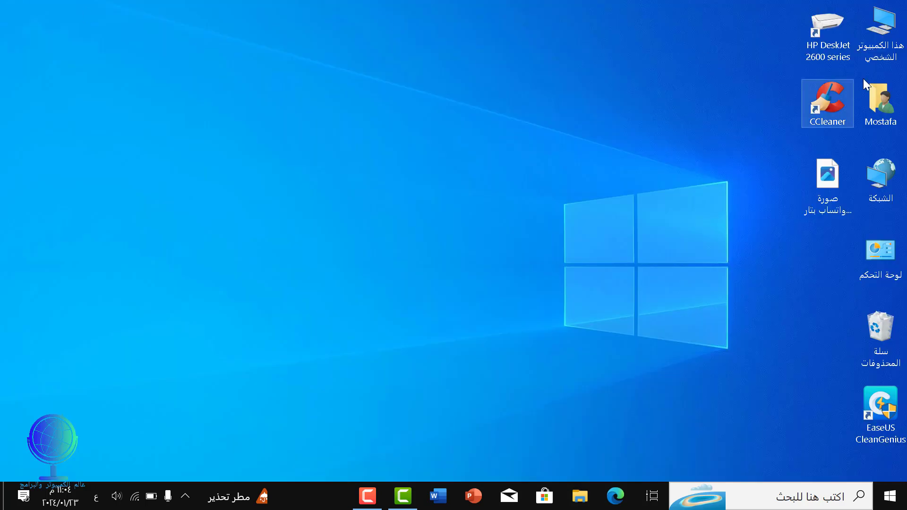
left_click(872, 33)
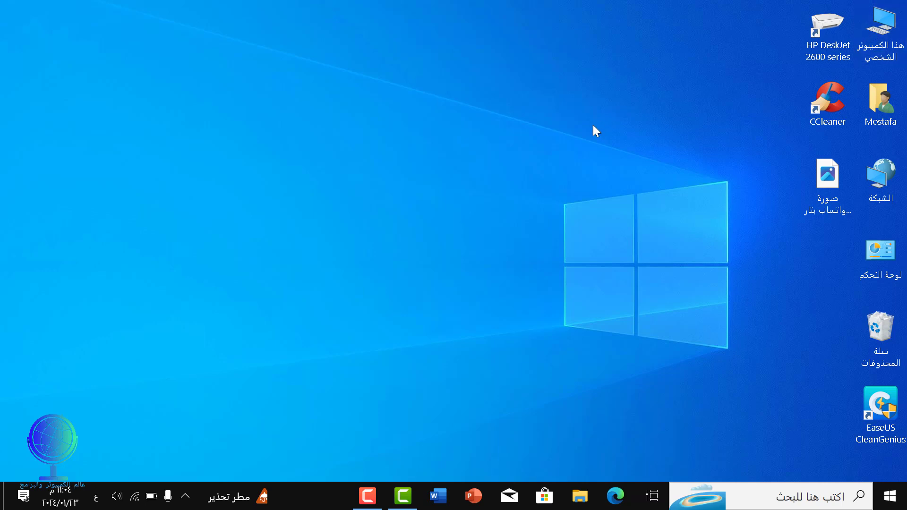
key("super+e")
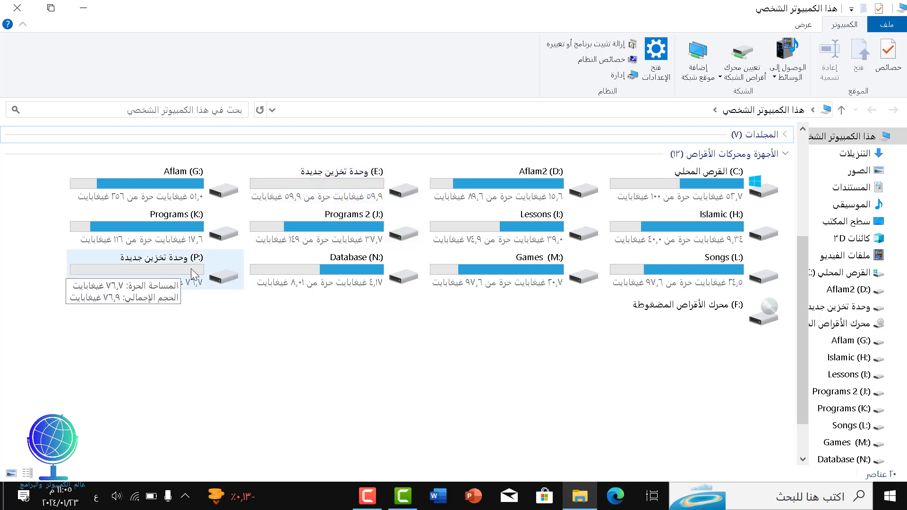
Step: Cut all the files stored on volume P
left_click(174, 269)
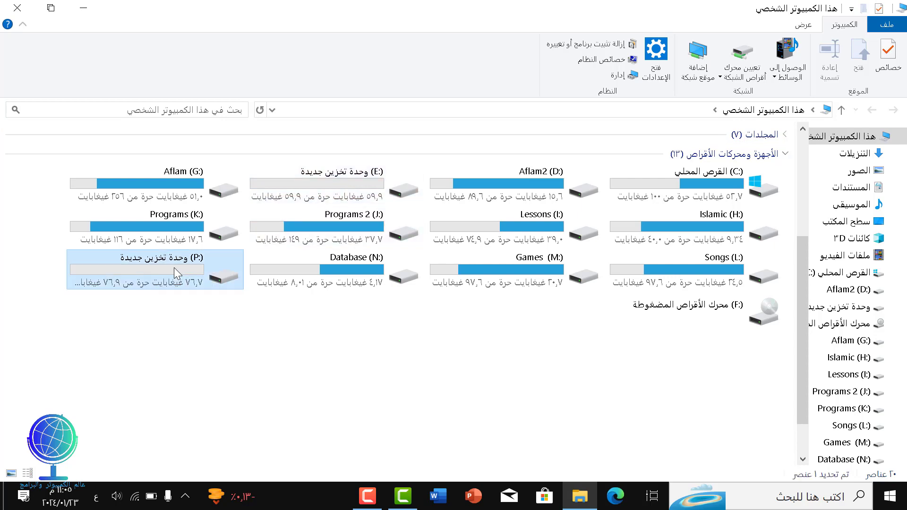
double_click(173, 268)
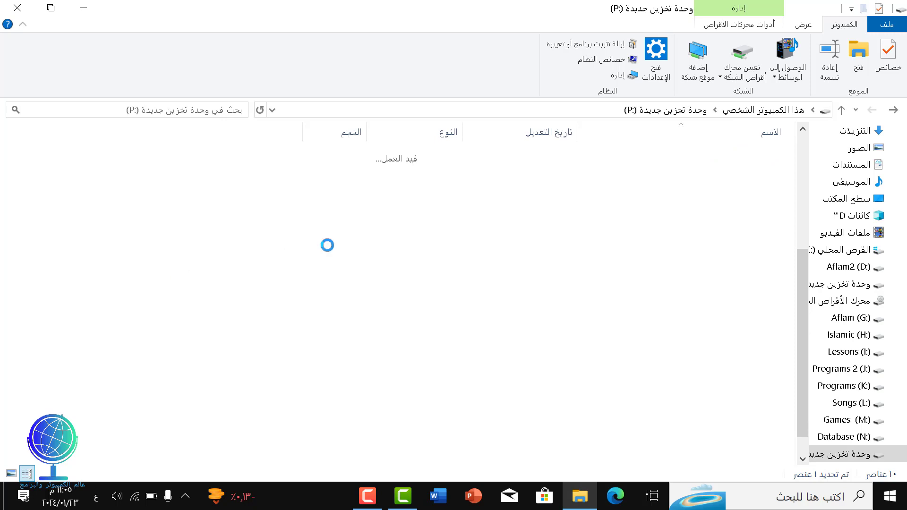
left_click_drag(653, 341, 656, 142)
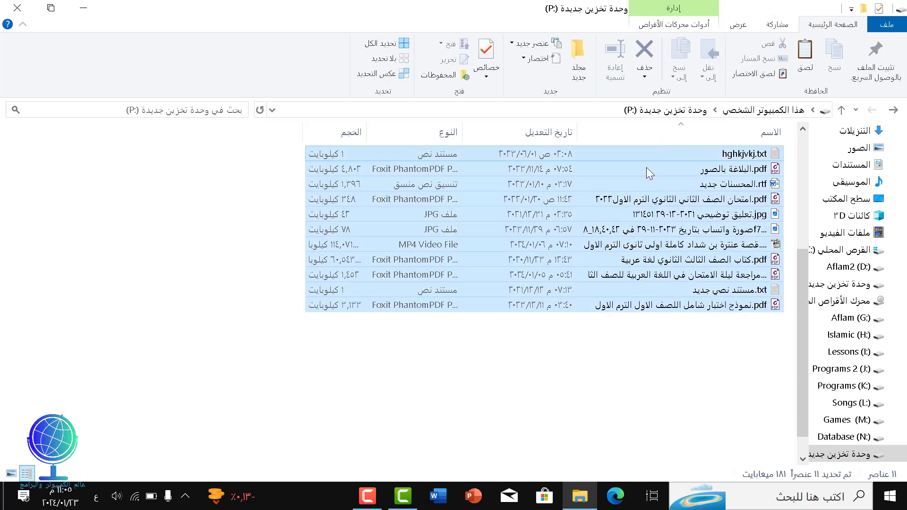
right_click(647, 168)
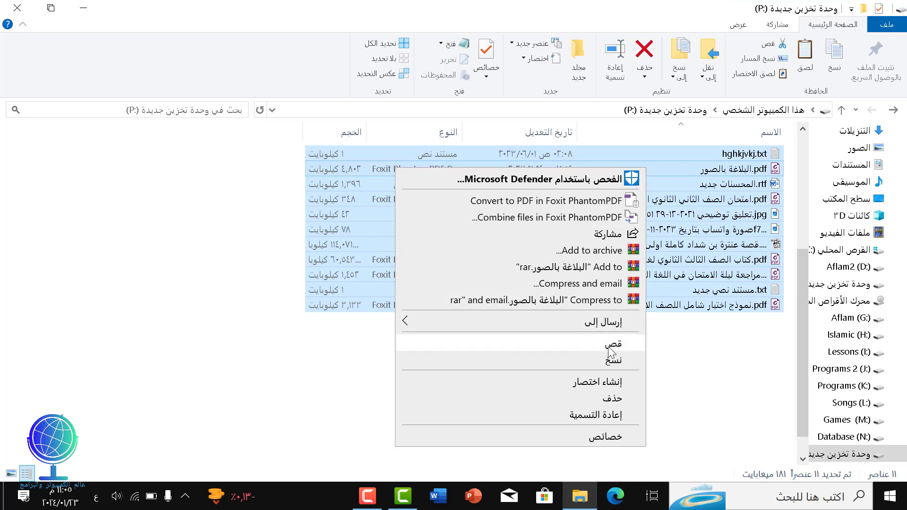
left_click(638, 338)
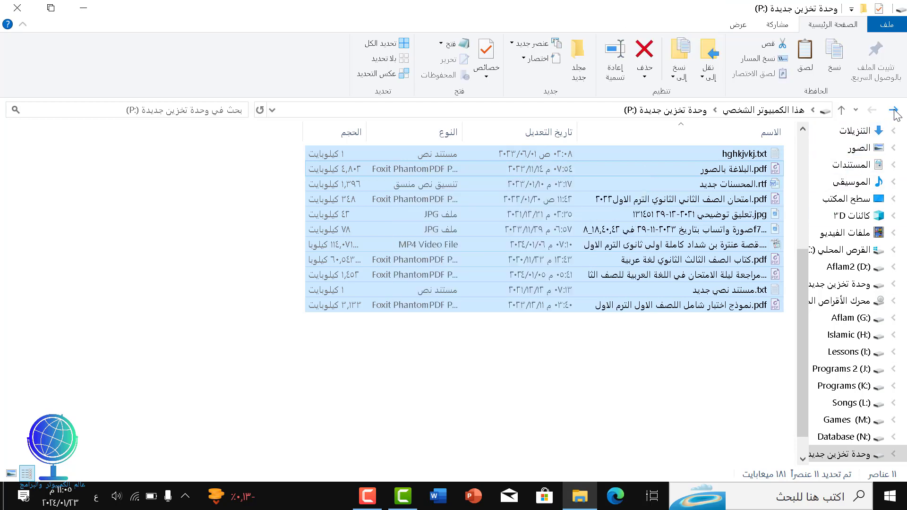
Step: Paste the cut files into the new volume E and close the window
left_click(895, 112)
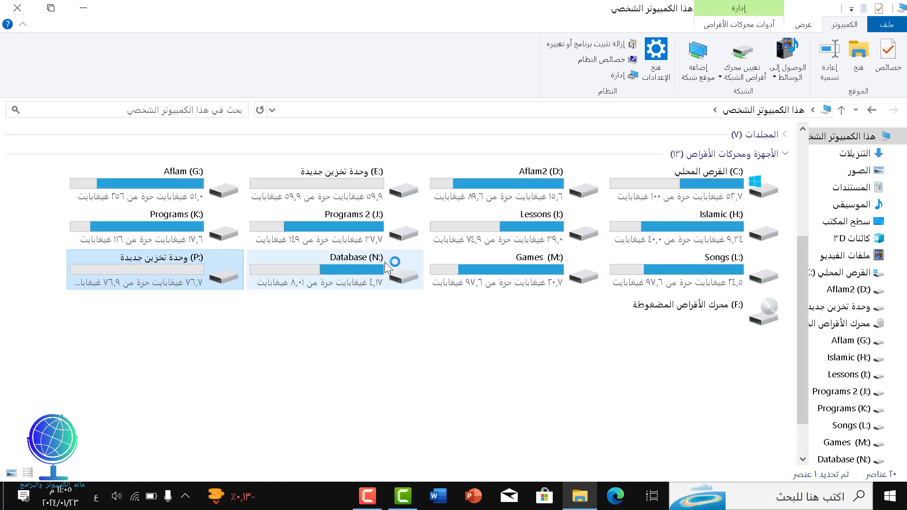
left_click(364, 180)
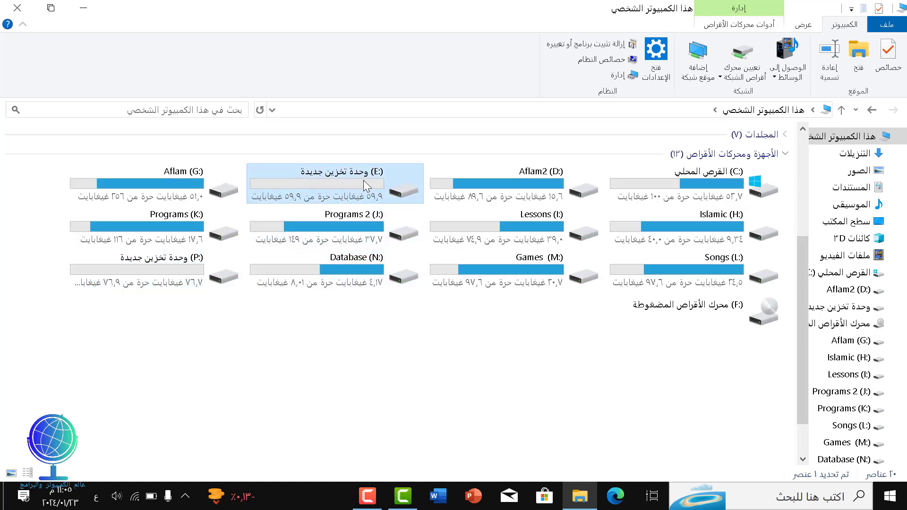
double_click(364, 180)
right_click(357, 161)
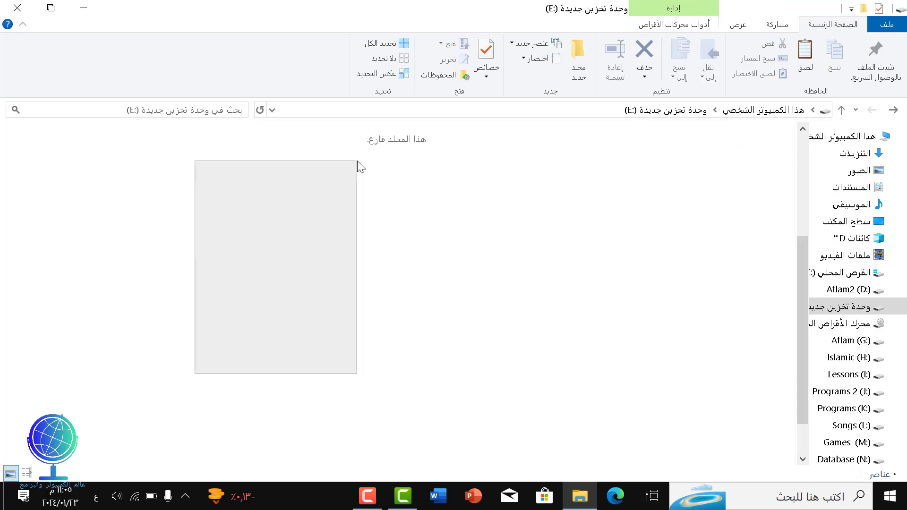
left_click(325, 268)
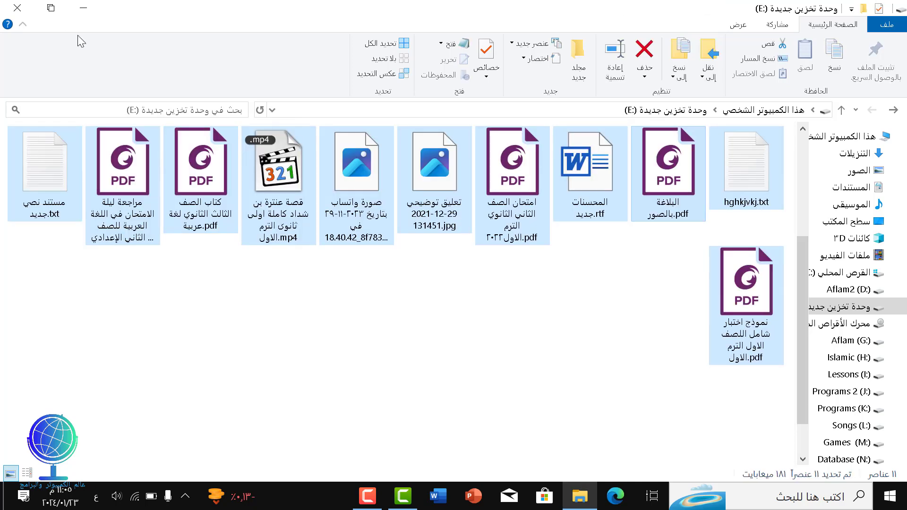
left_click(17, 8)
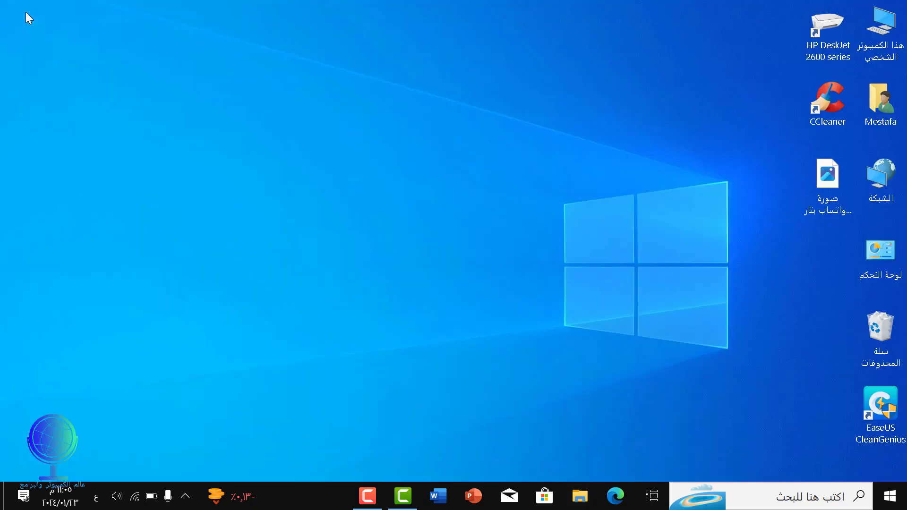
Step: Reopen Disk Management in a maximized window
right_click(898, 502)
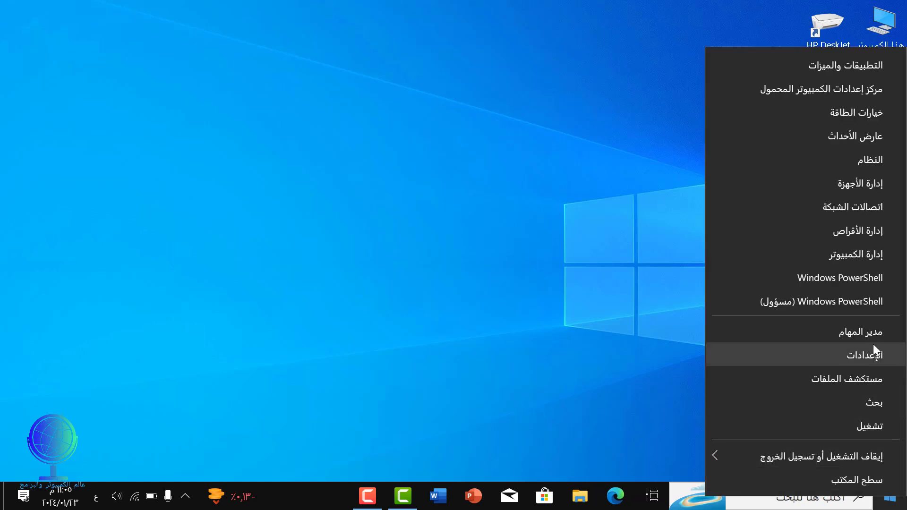
left_click(862, 230)
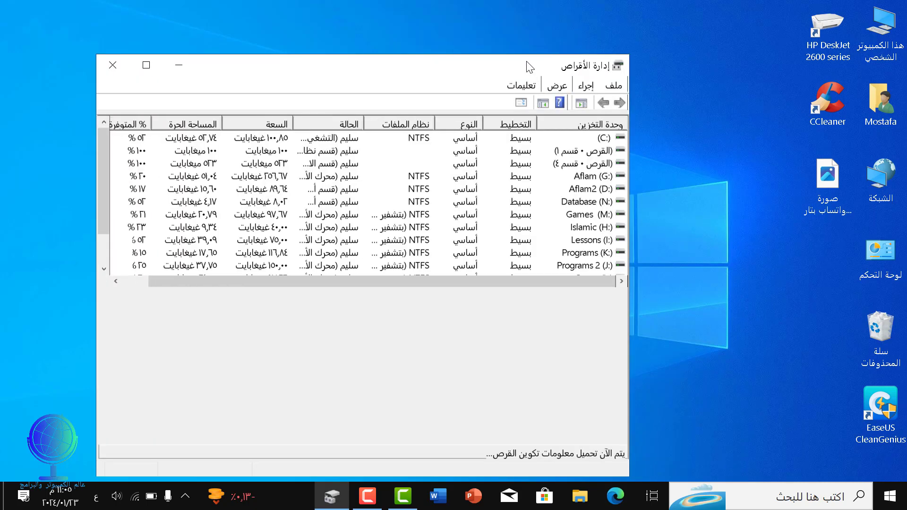
double_click(530, 66)
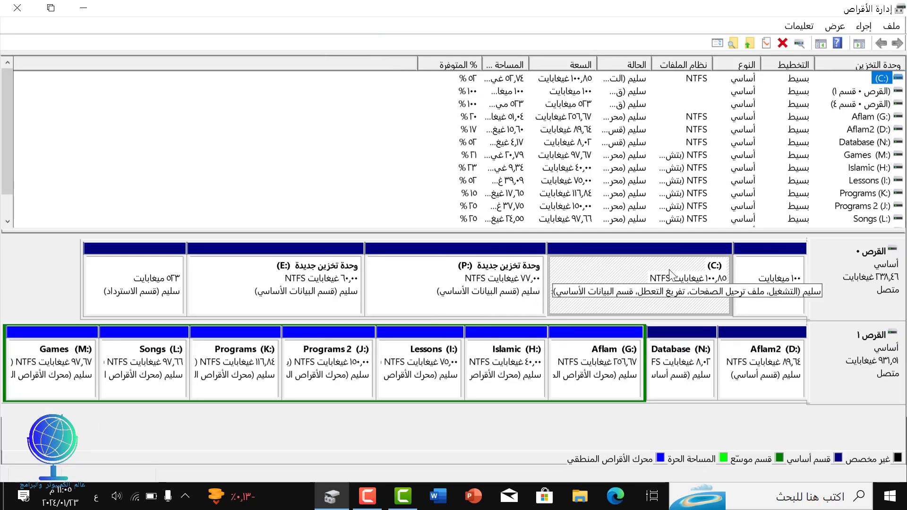
Step: Delete volume P on Disk 0 and confirm erasing its data
left_click(491, 287)
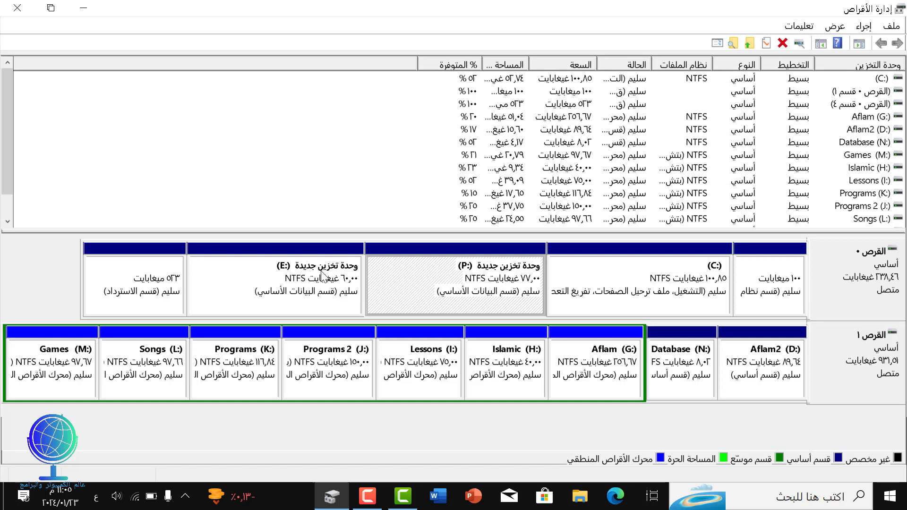
right_click(483, 281)
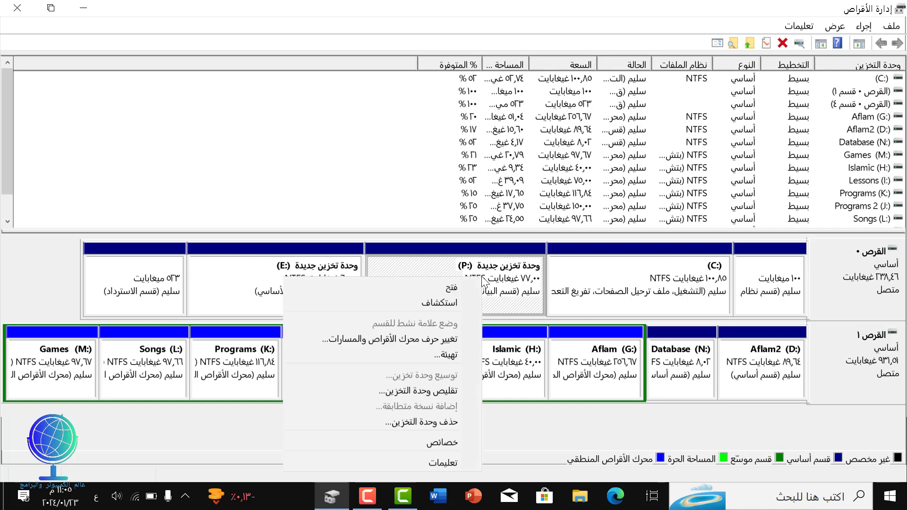
left_click(439, 422)
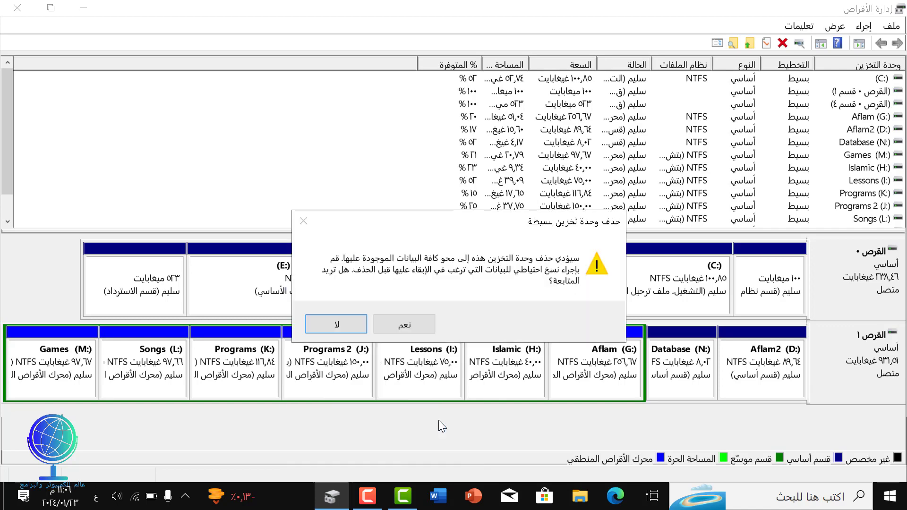
left_click(415, 327)
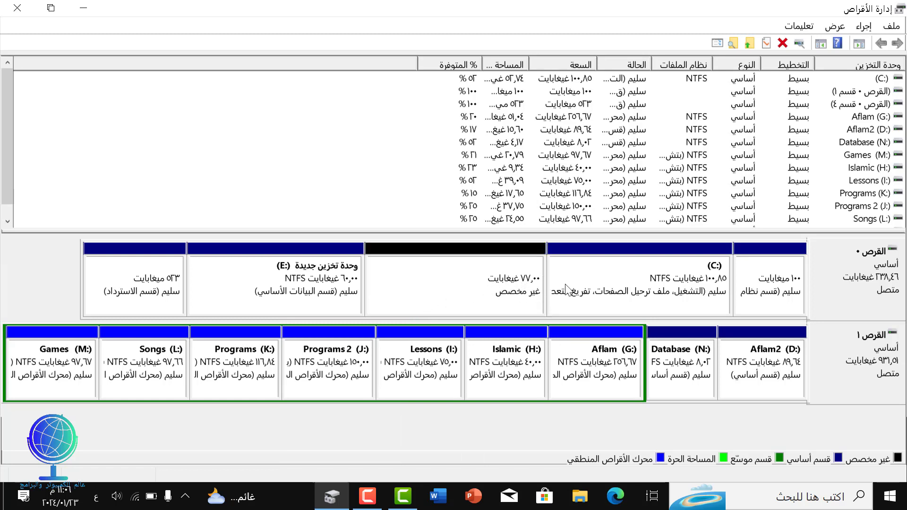
Step: Extend volume C with all 78846 MB of the adjacent unallocated space on Disk 0
left_click(672, 280)
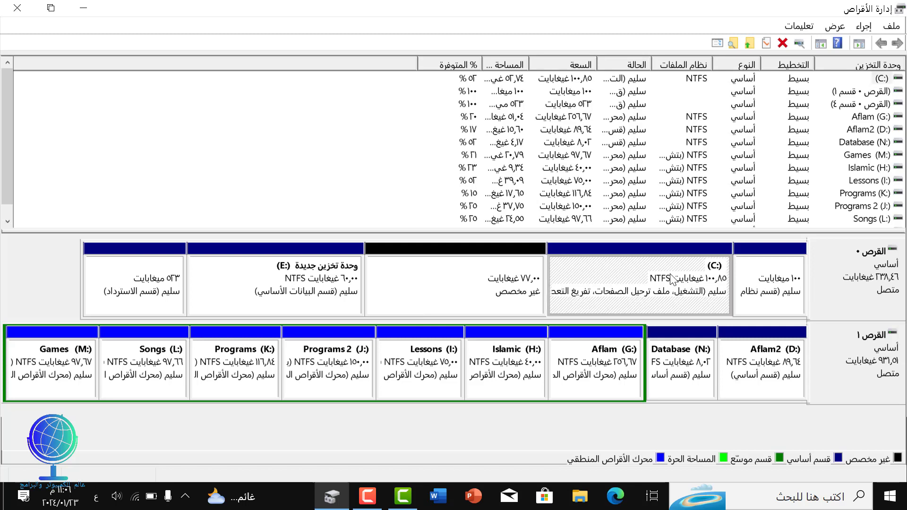
right_click(672, 280)
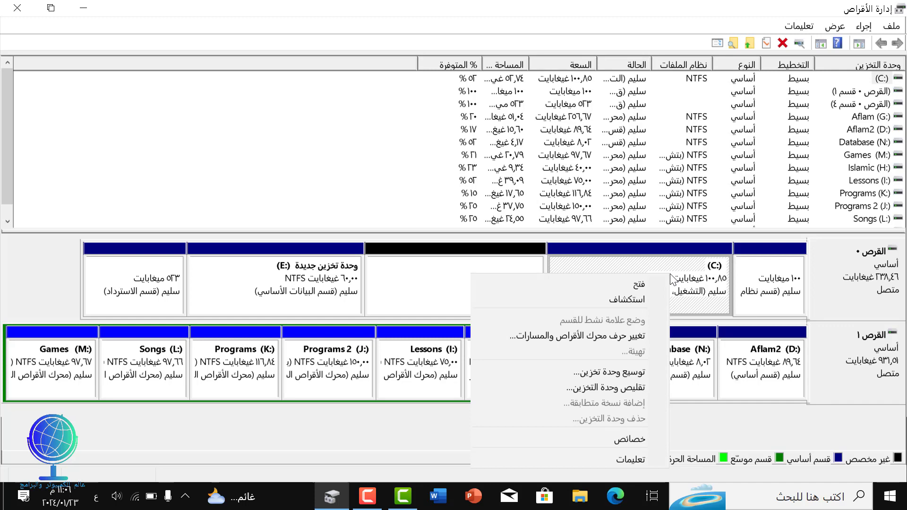
left_click(614, 376)
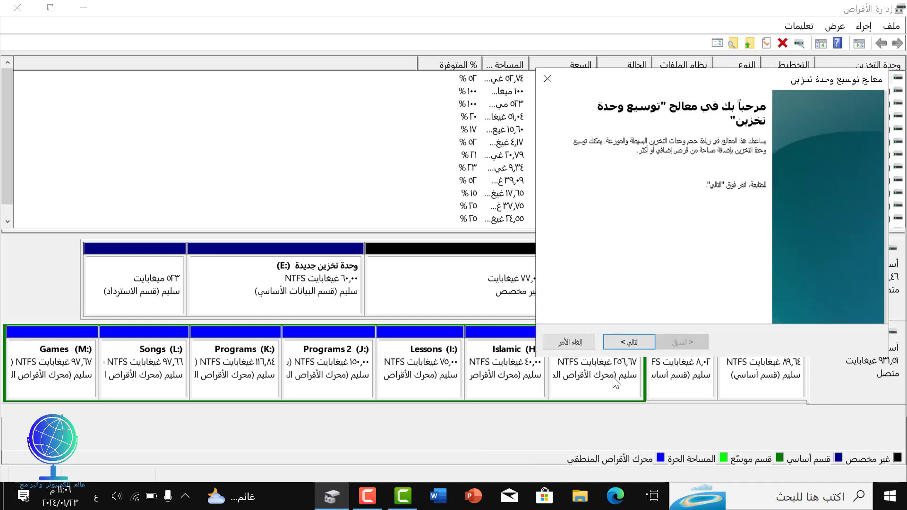
left_click(626, 346)
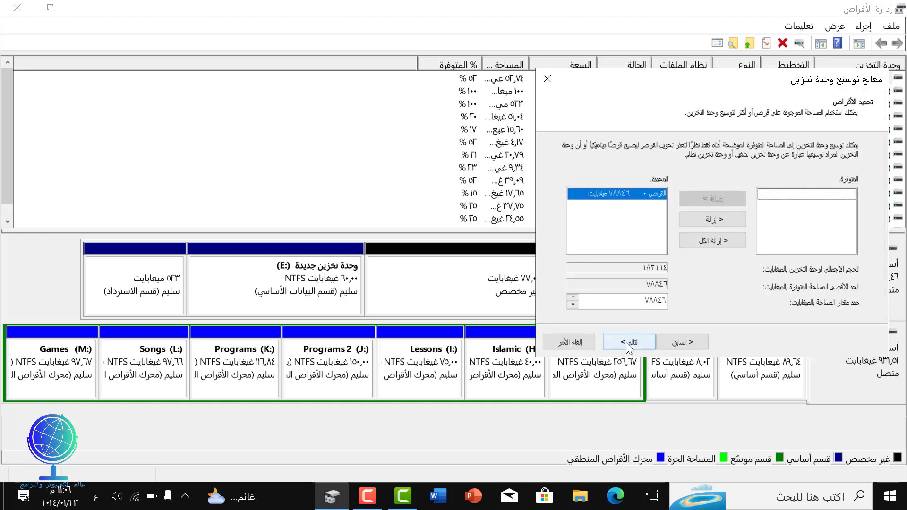
left_click(626, 343)
left_click(626, 343)
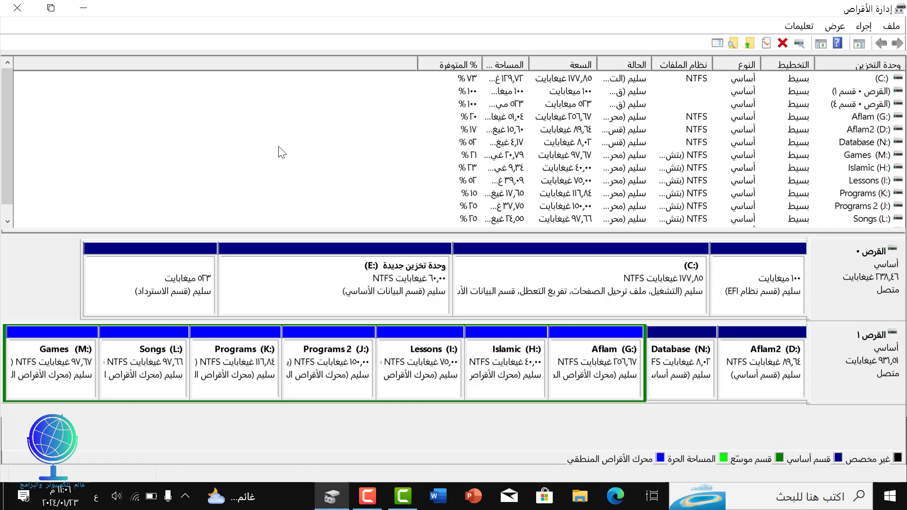
Step: Close Disk Management and open volume E from This PC to check the moved files
left_click(2, 6)
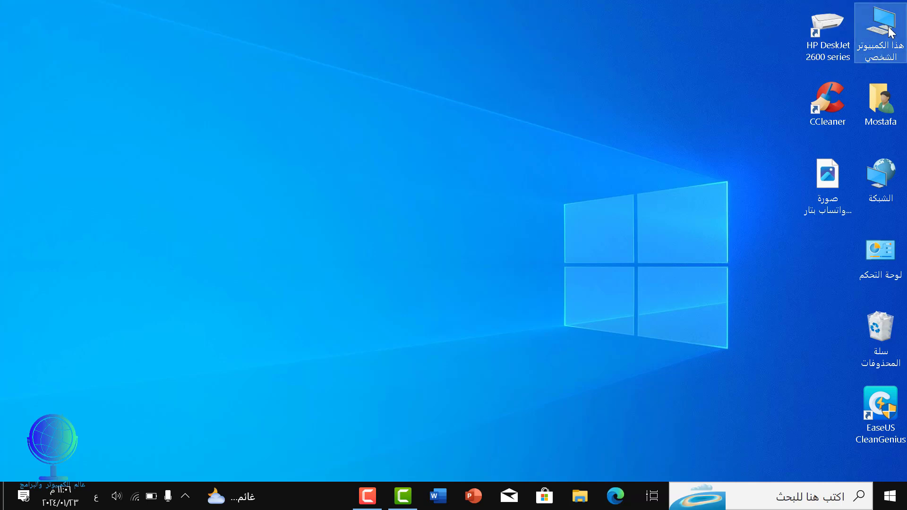
double_click(890, 31)
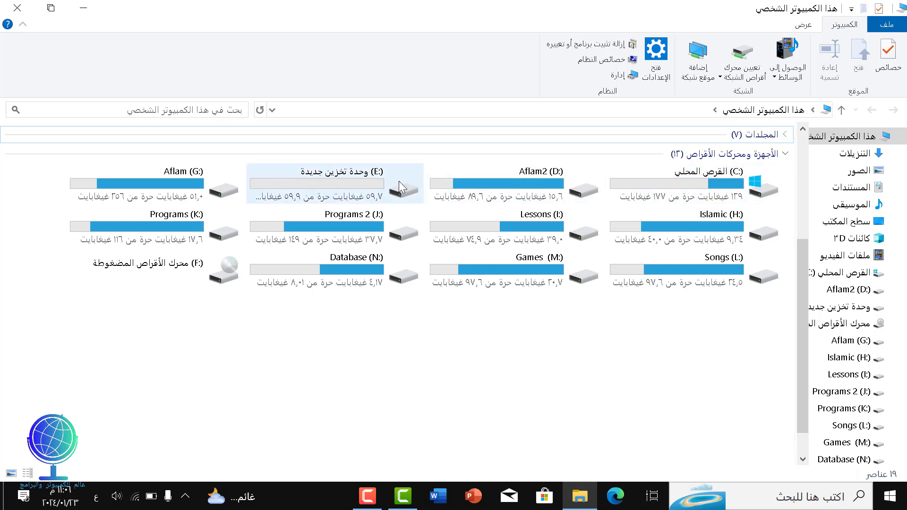
double_click(341, 183)
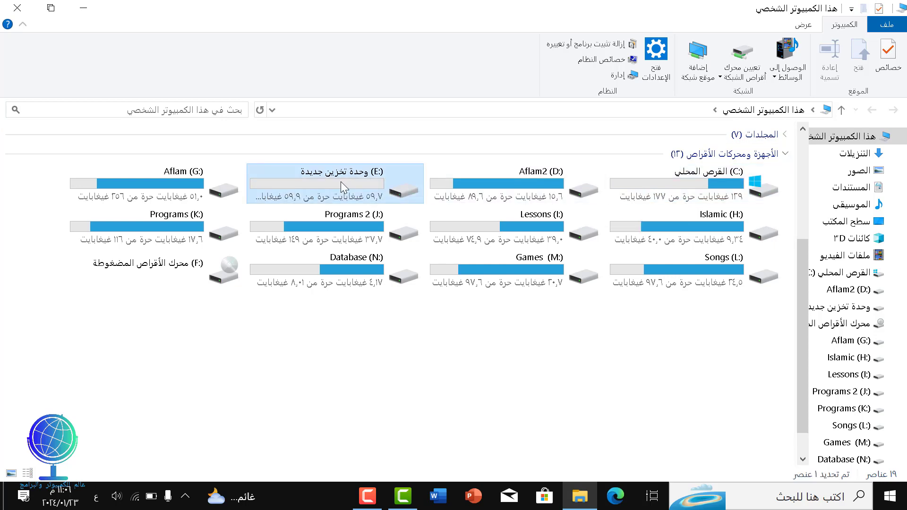